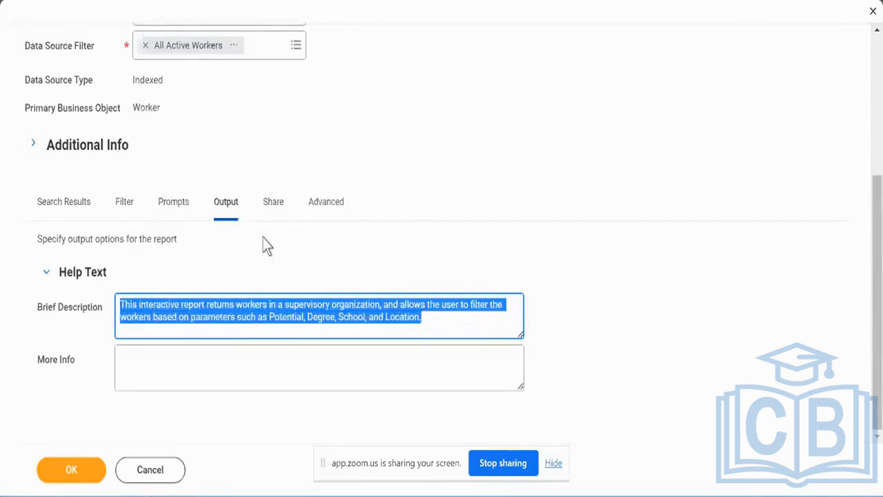
Open the custom report's sharing settings and review the available report definition sharing options.
click(271, 205)
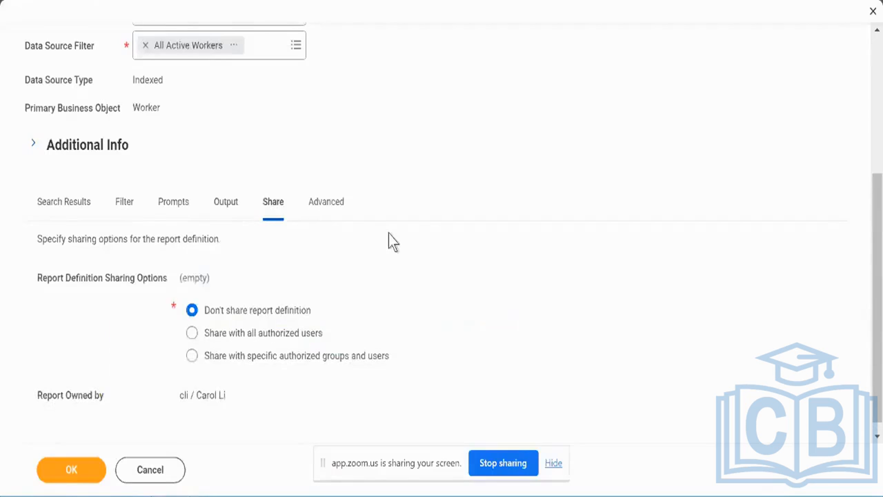
scroll(393, 242, down, 1)
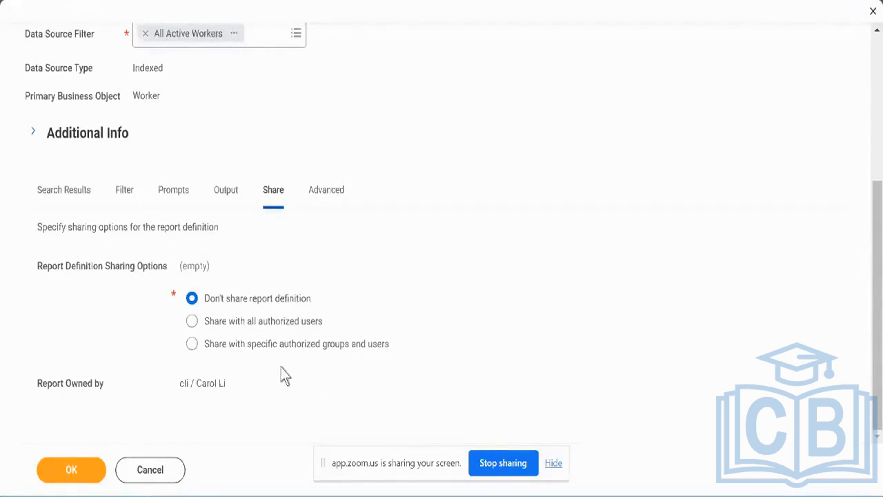
scroll(285, 376, up, 7)
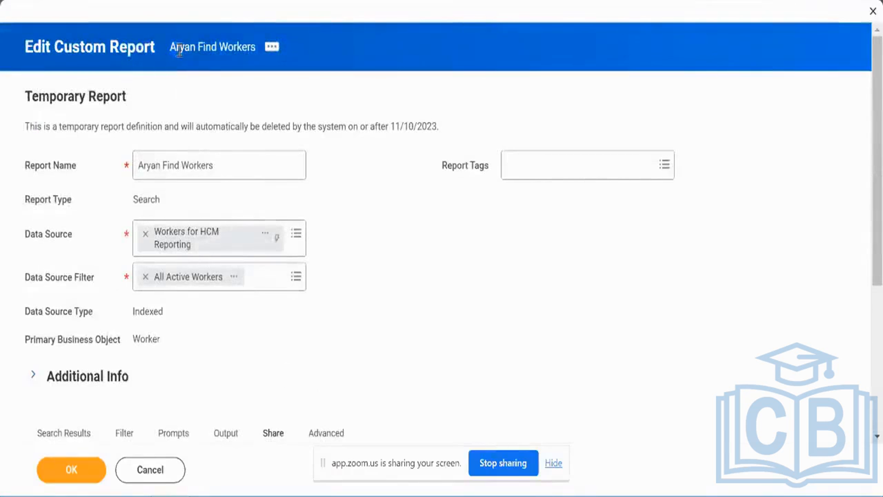
drag(199, 61, 254, 60)
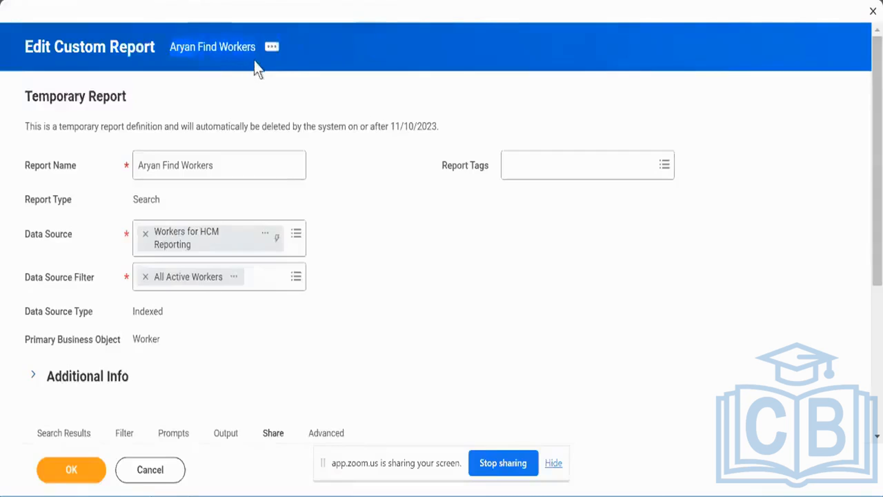
scroll(415, 261, down, 3)
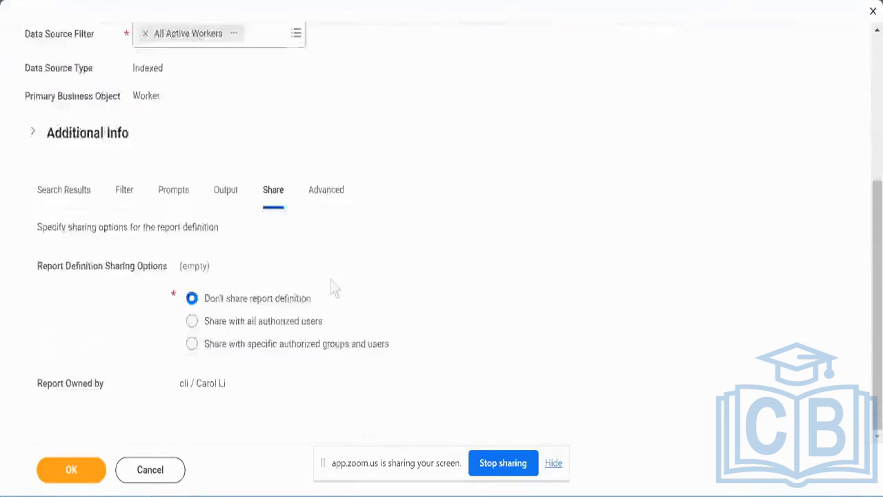
drag(308, 298, 205, 297)
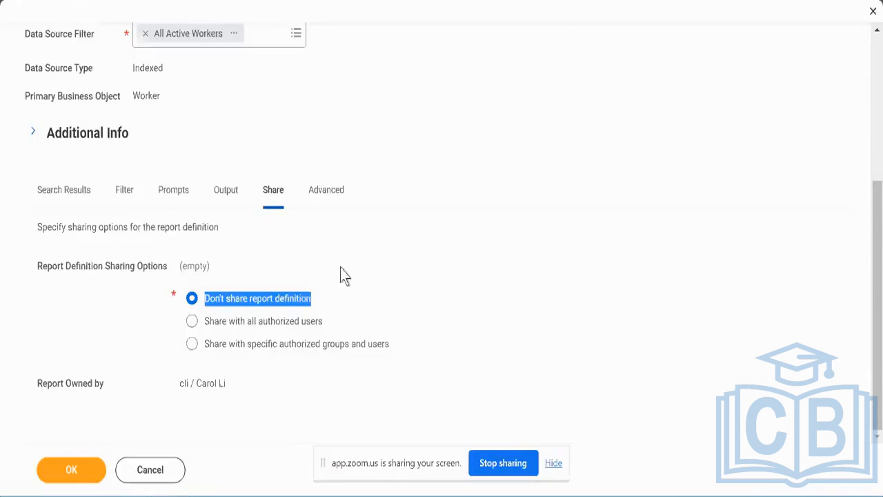
Set the report definition to be shared with all authorized users.
click(258, 326)
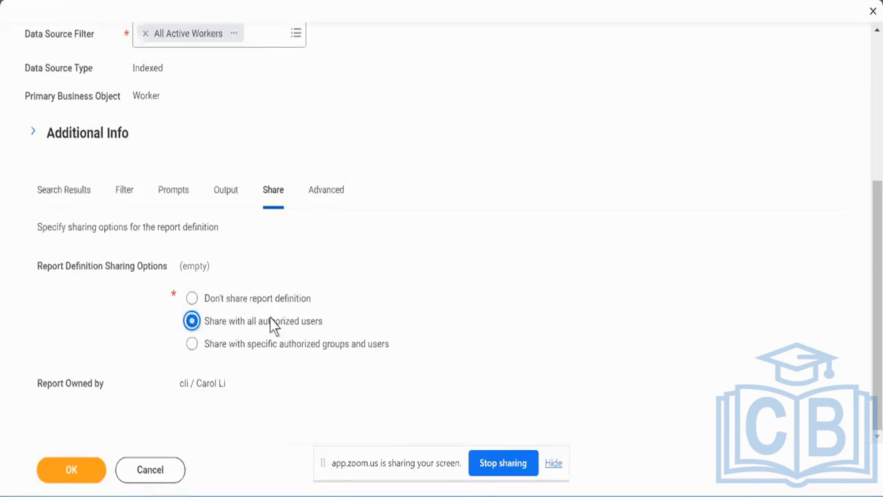
scroll(240, 126, up, 7)
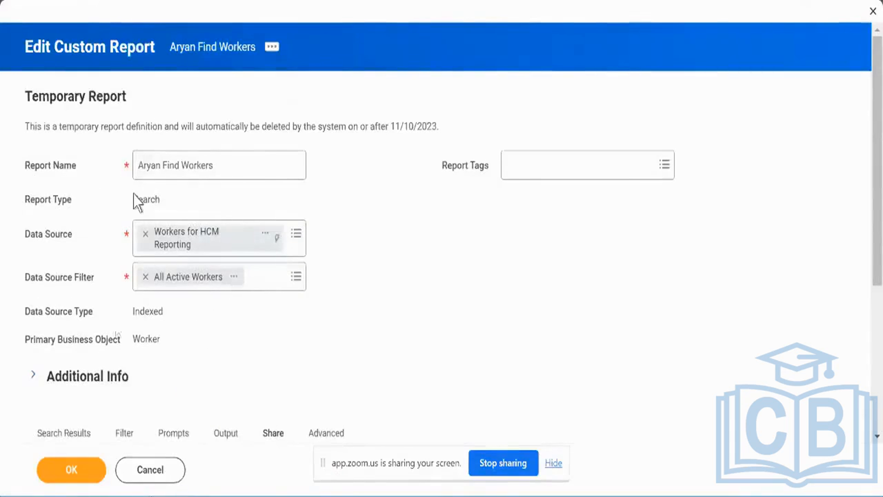
scroll(313, 299, down, 7)
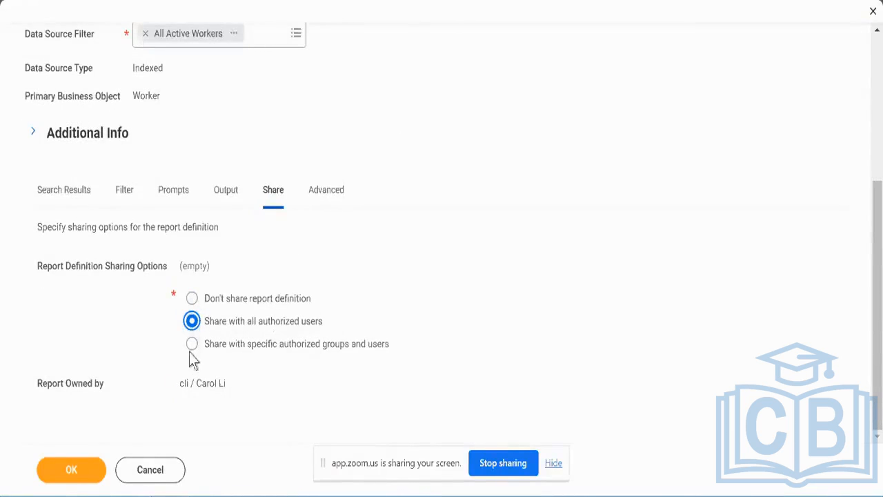
Set sharing to specific authorized groups and users, and browse the full list of authorized groups.
click(192, 344)
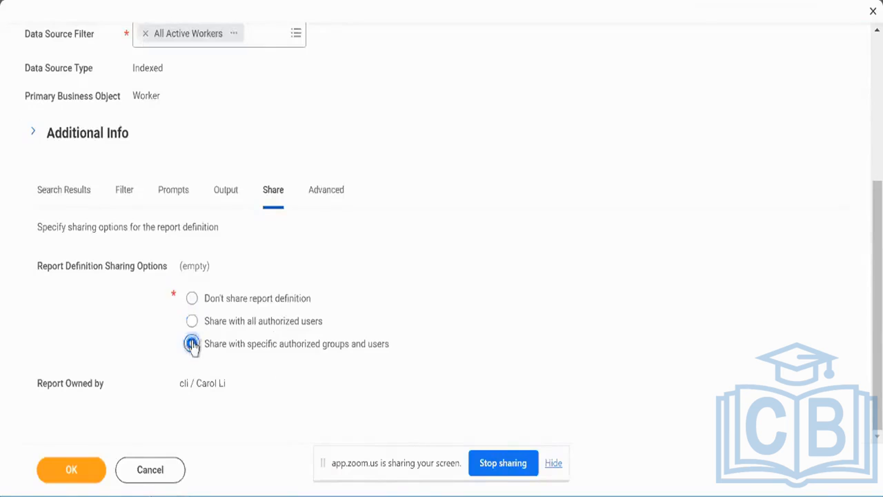
scroll(193, 345, down, 2)
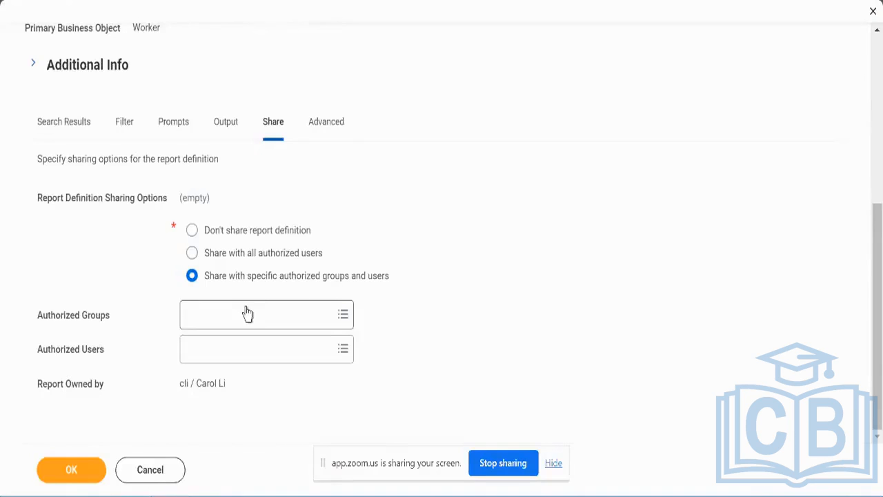
click(247, 314)
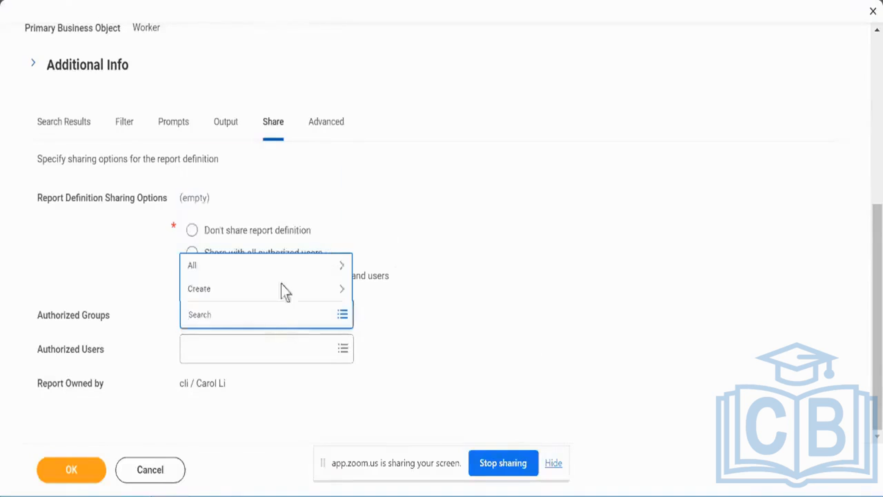
click(287, 271)
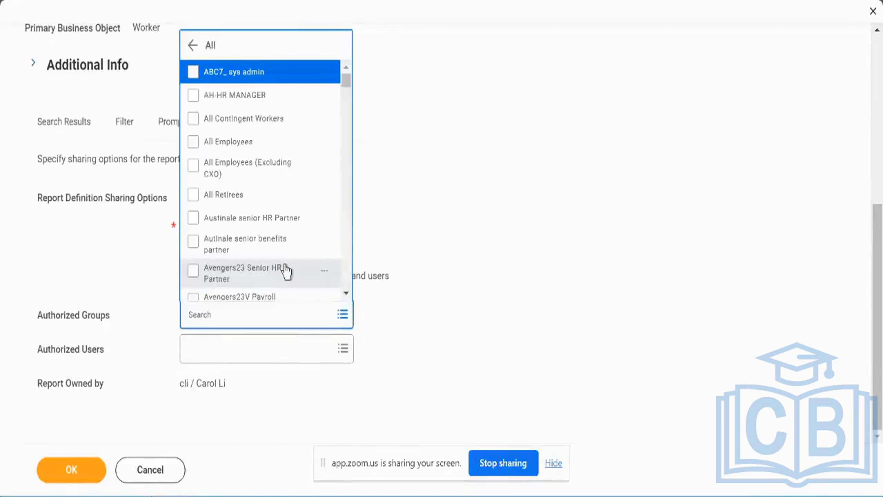
scroll(286, 271, down, 6)
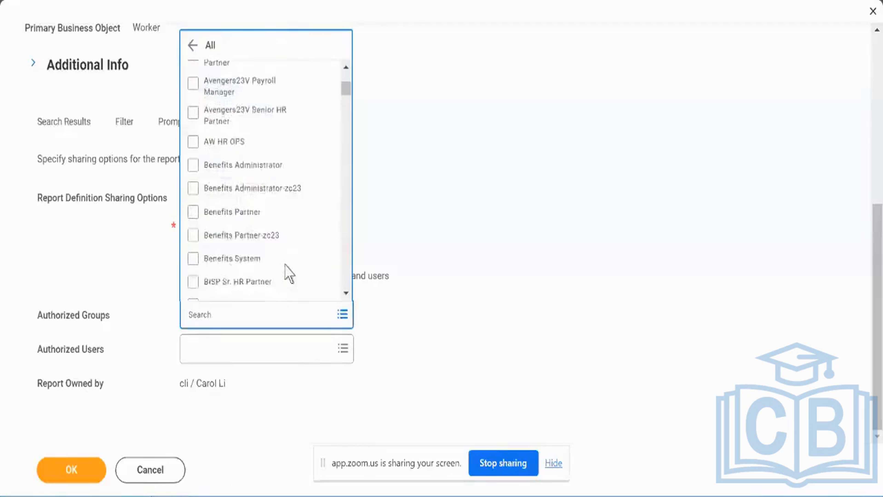
scroll(289, 273, down, 9)
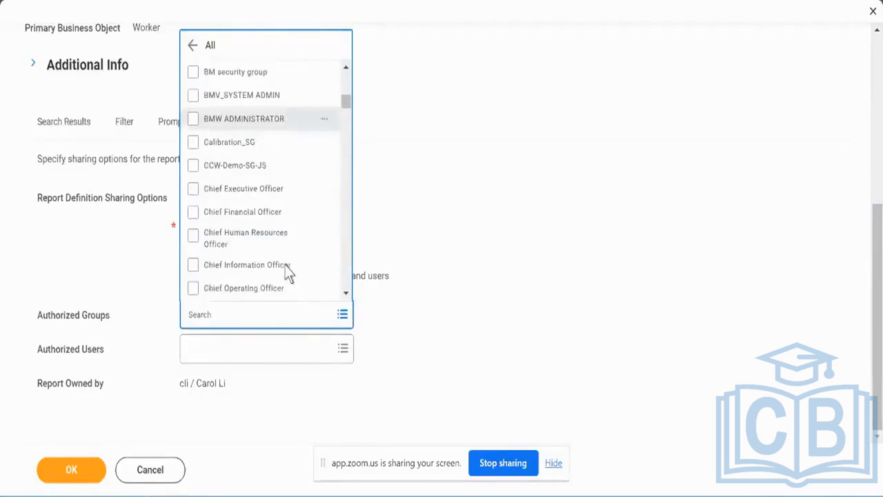
Search for two workers by full name and add both as authorized users of the report definition.
click(258, 344)
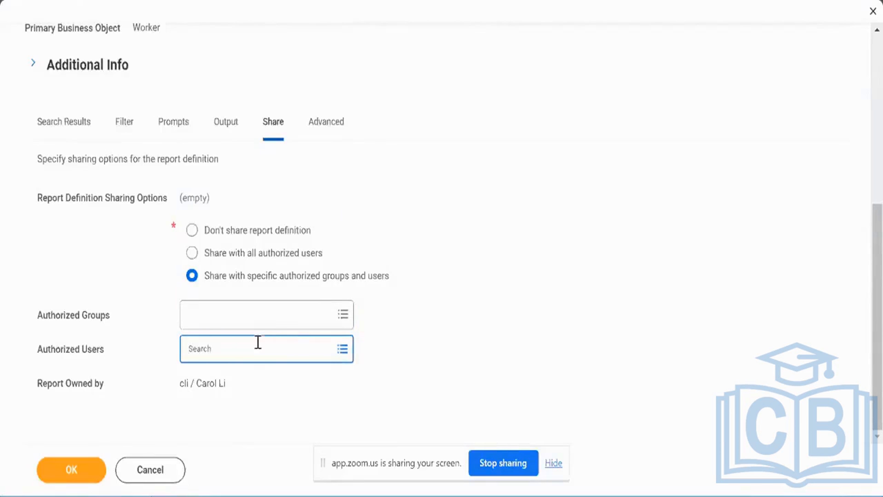
key(Return)
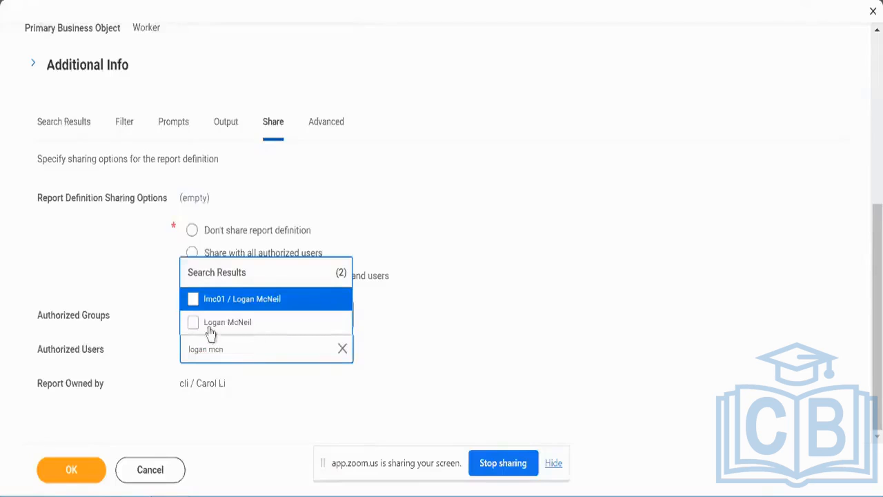
click(194, 324)
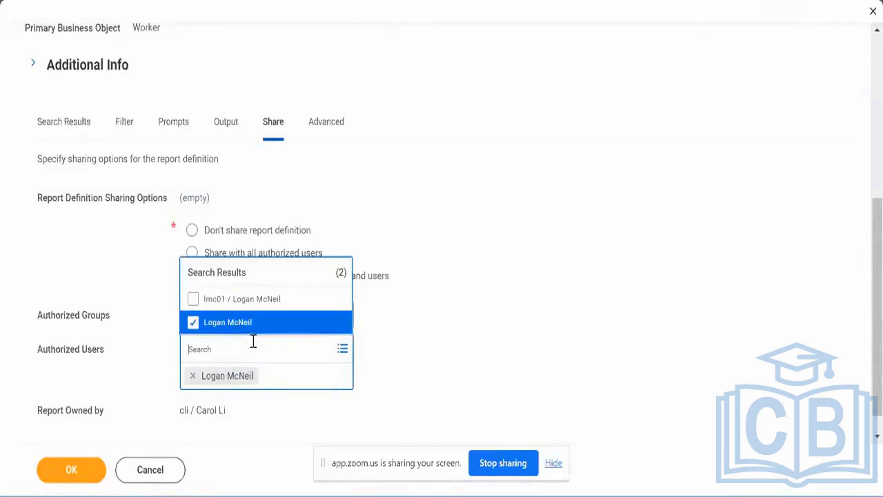
key(Return)
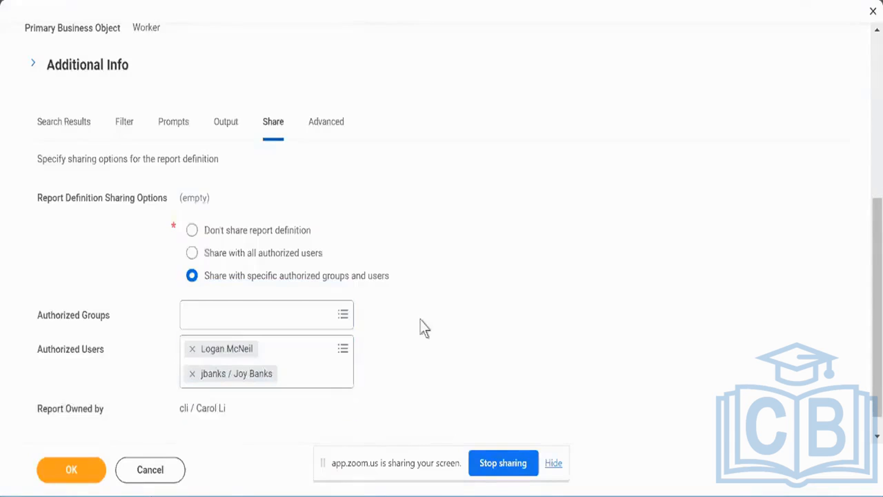
triple_click(195, 408)
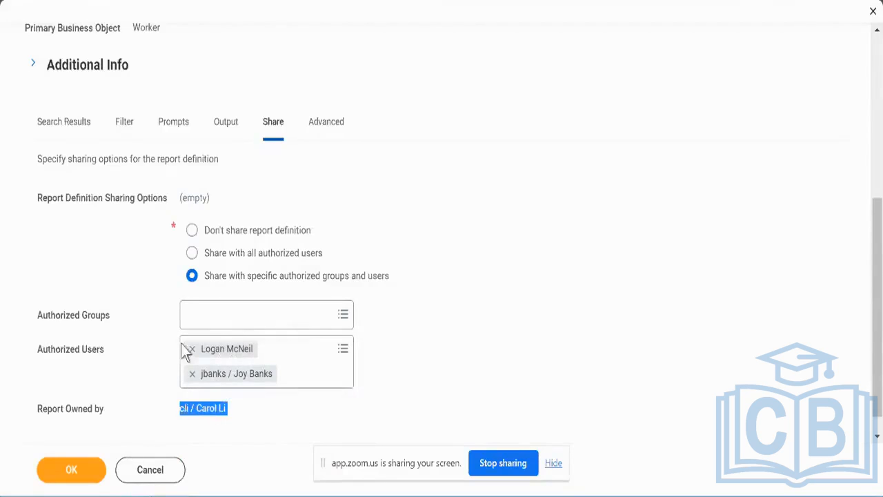
click(208, 397)
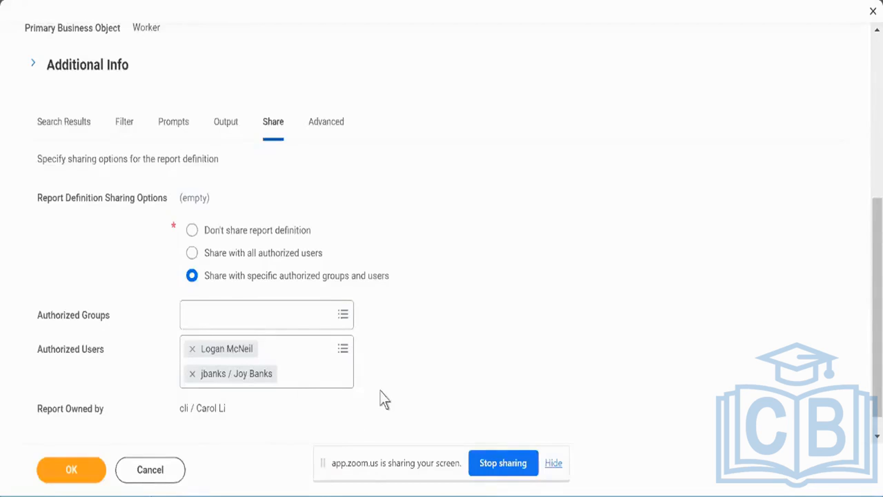
Examine the report's advanced options, including performance, web service, temporary report, facet filter and mass action settings.
click(319, 131)
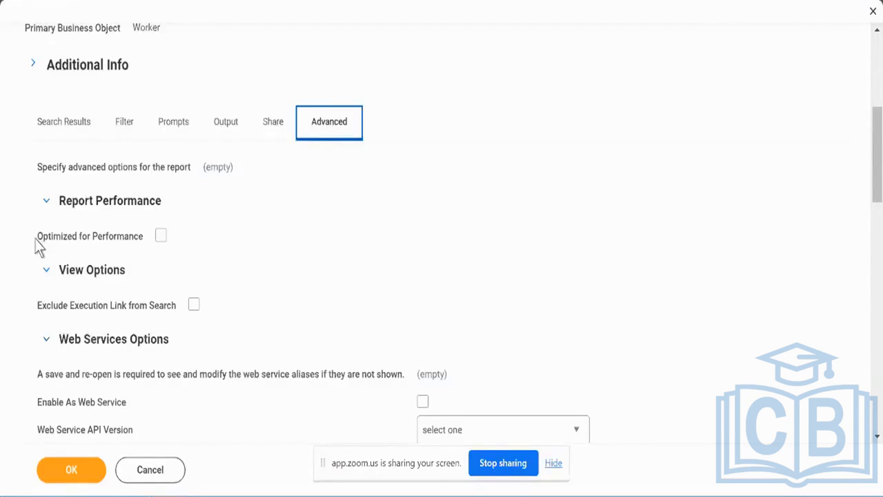
drag(36, 240, 144, 241)
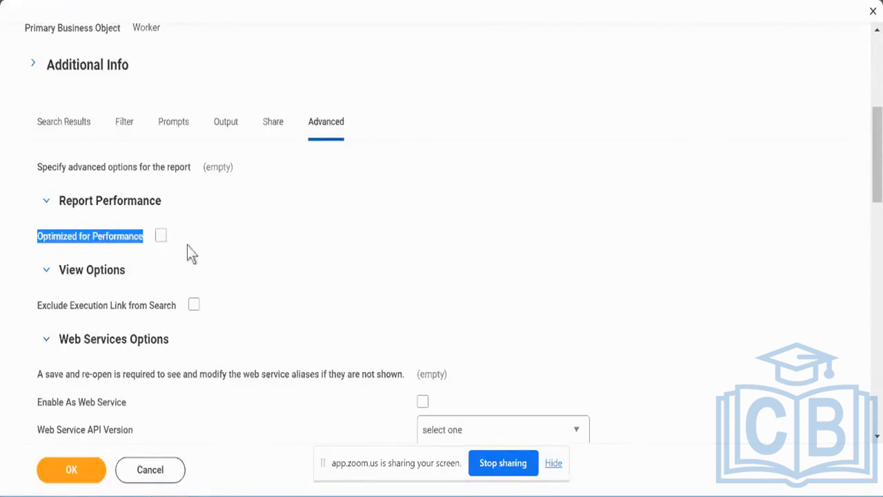
scroll(254, 271, down, 3)
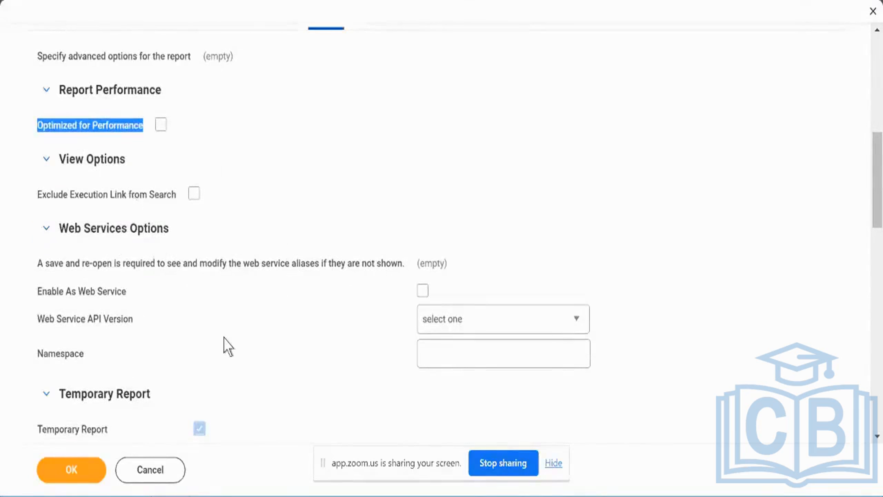
scroll(223, 345, down, 6)
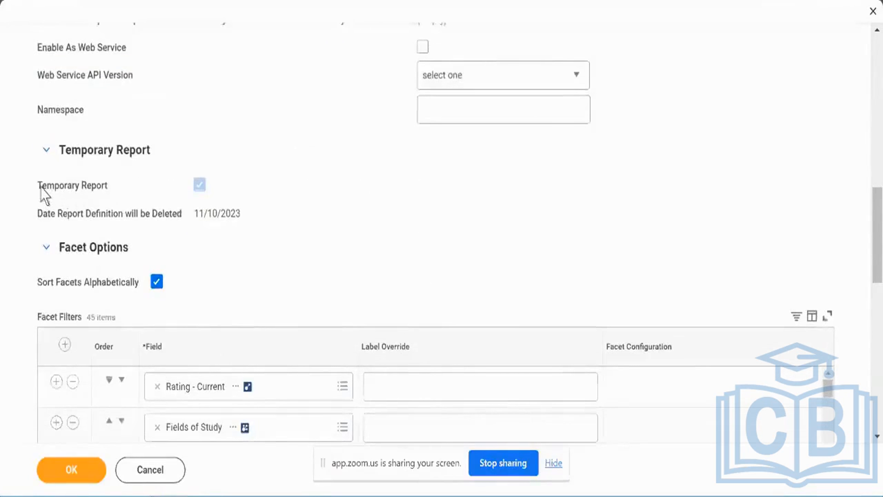
mouse_move(42, 195)
drag(33, 183, 248, 217)
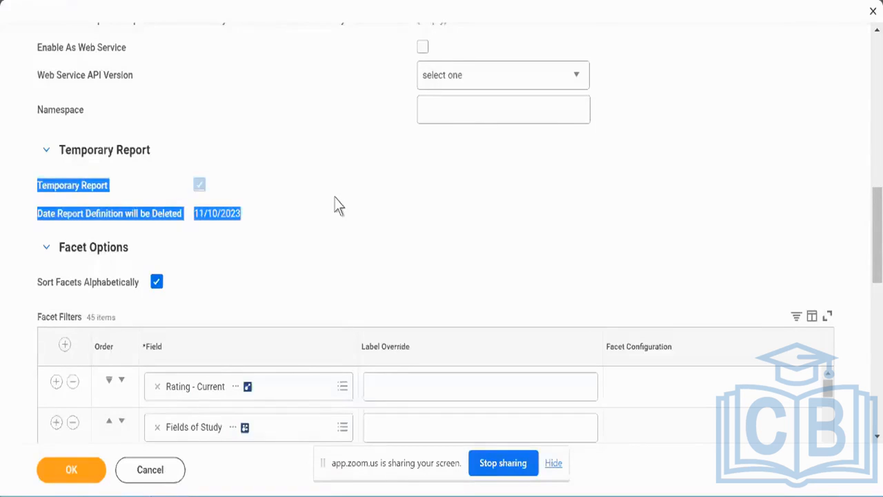
scroll(340, 206, down, 2)
scroll(337, 205, down, 7)
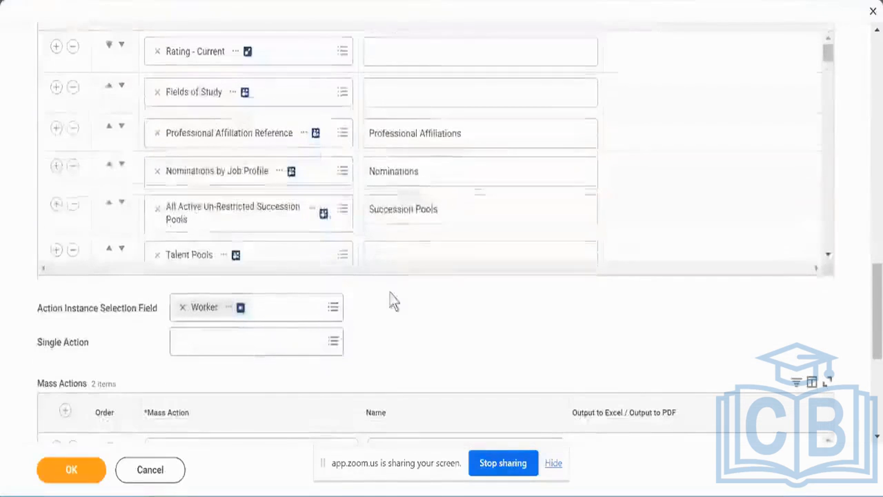
scroll(422, 356, up, 1)
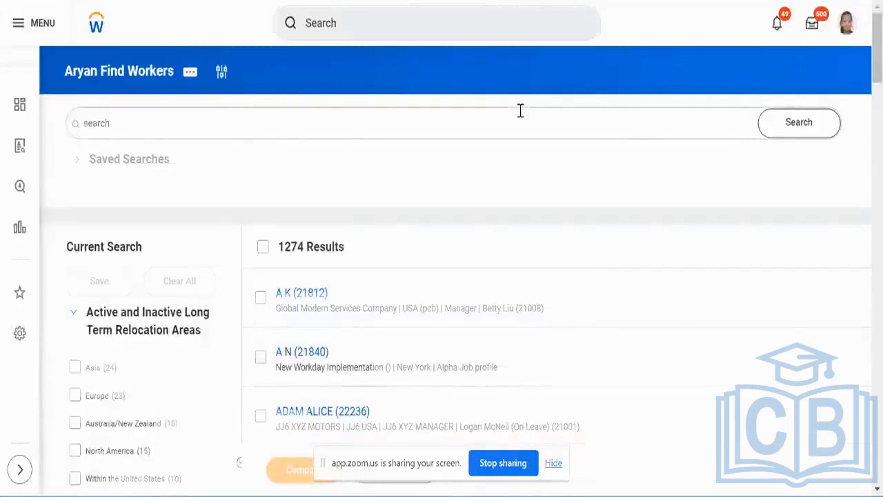
Examine the complete list of facet filters beside the worker results in the Find Workers report output.
scroll(521, 111, down, 5)
scroll(143, 325, down, 15)
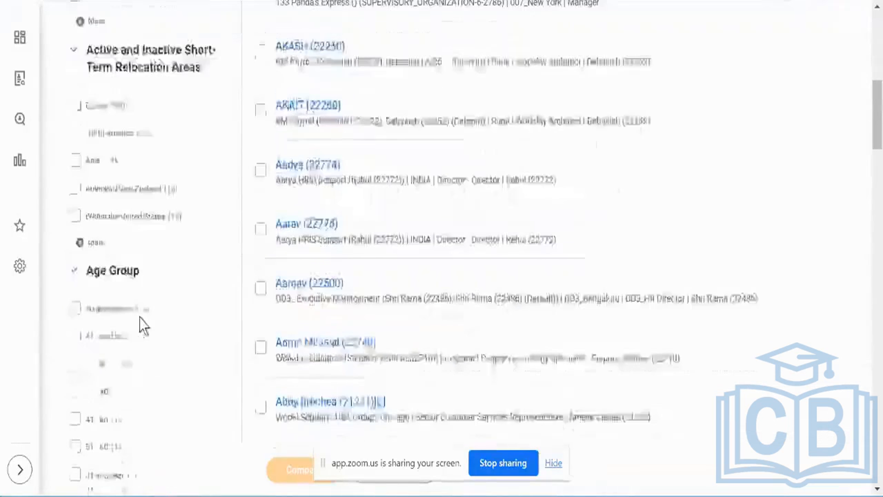
scroll(143, 326, down, 15)
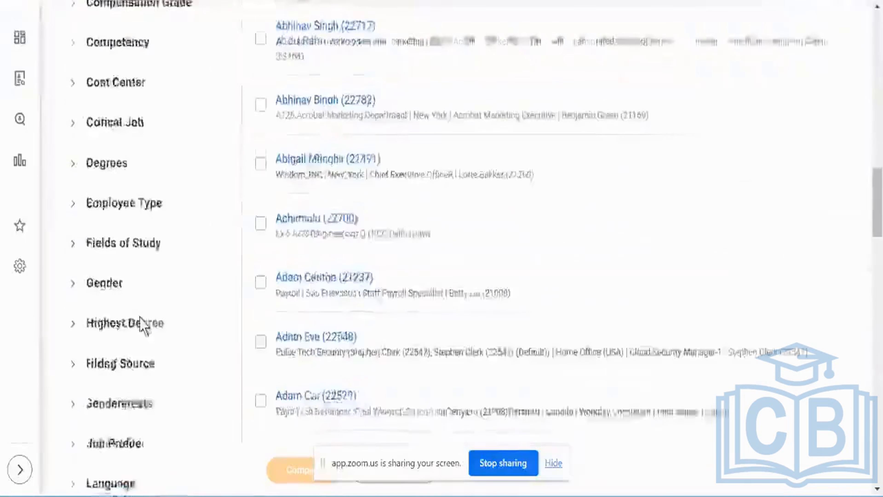
scroll(143, 326, down, 15)
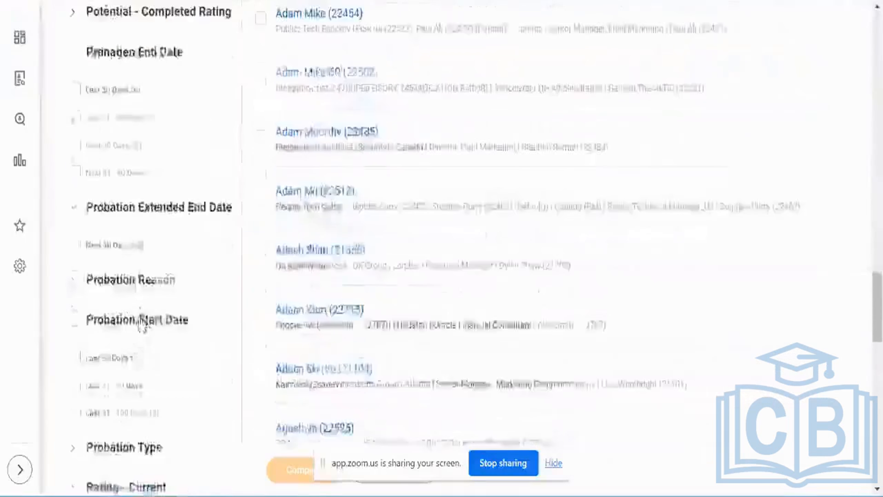
scroll(140, 325, down, 10)
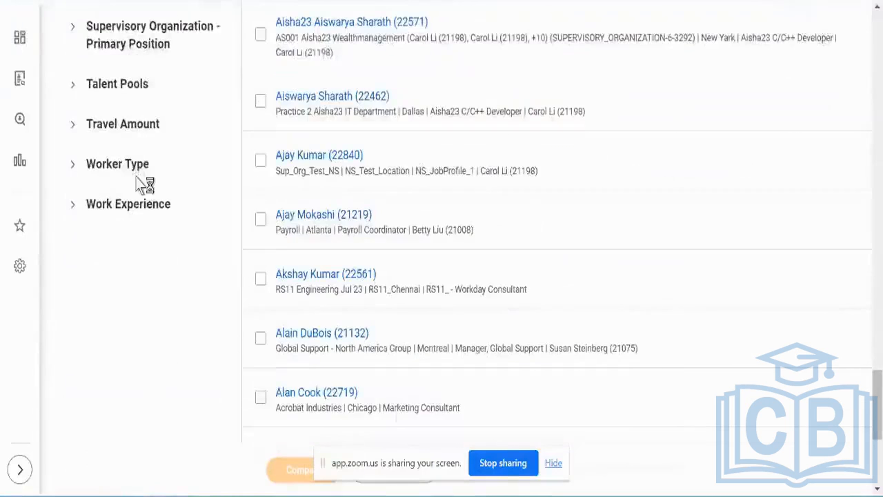
scroll(143, 183, up, 20)
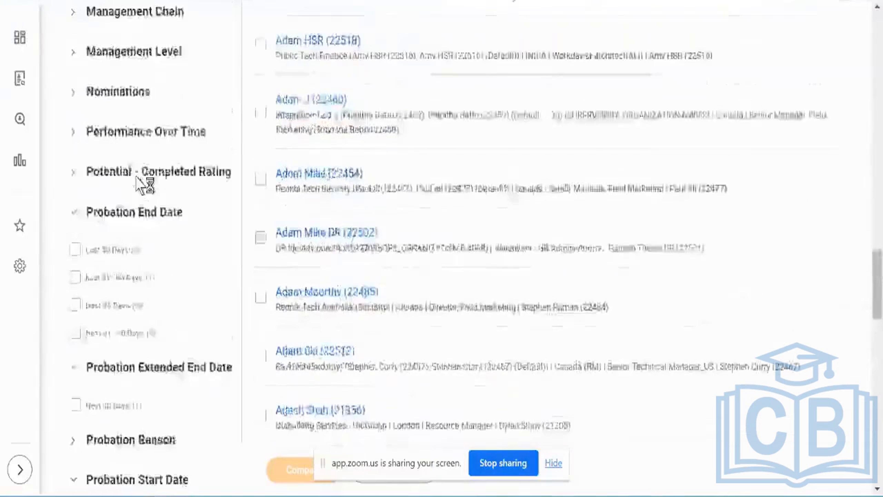
scroll(144, 183, up, 20)
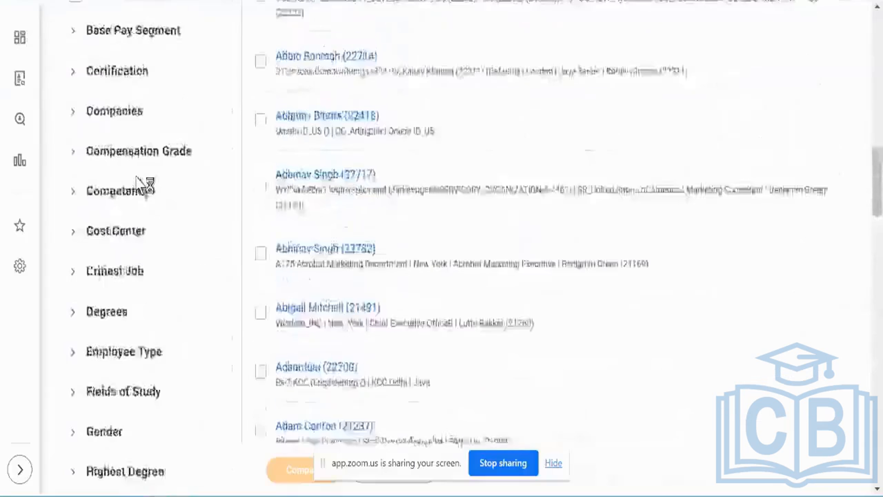
scroll(143, 184, up, 10)
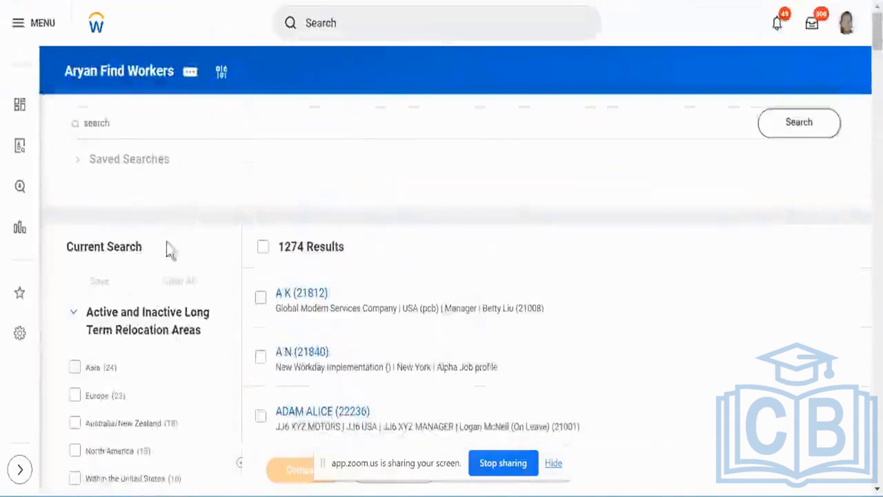
Compare the Facet Filters table in the report definition with the facets offered beside the worker results.
scroll(166, 383, down, 2)
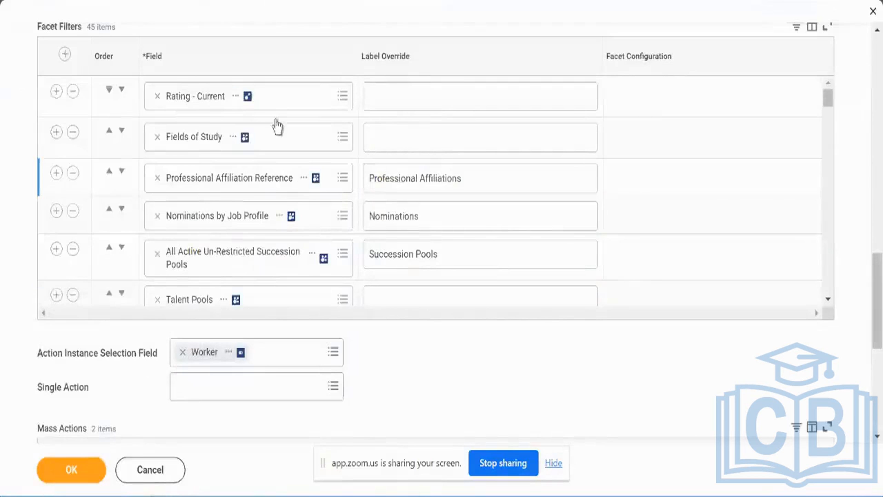
scroll(273, 124, up, 2)
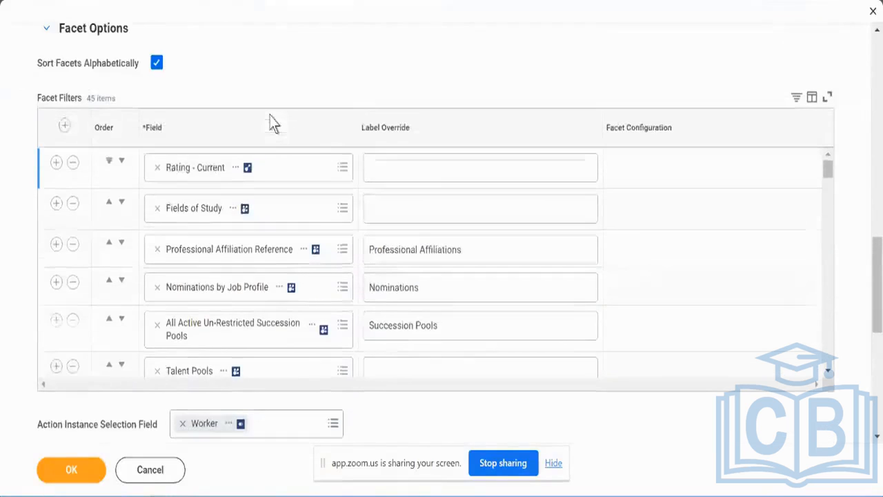
scroll(308, 228, down, 1)
scroll(307, 228, down, 5)
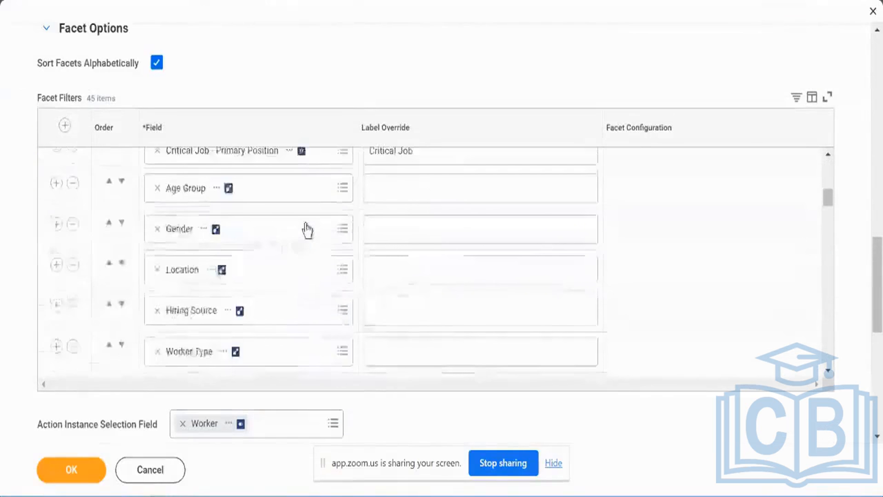
scroll(308, 228, down, 5)
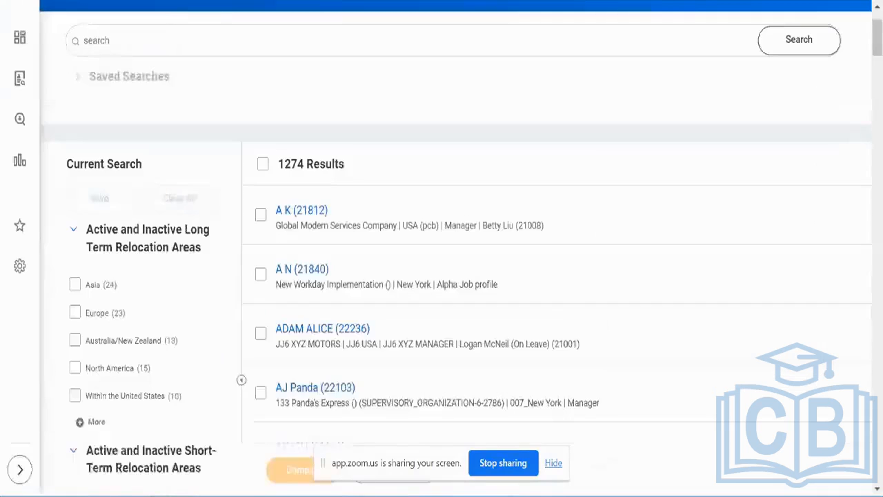
scroll(177, 275, down, 7)
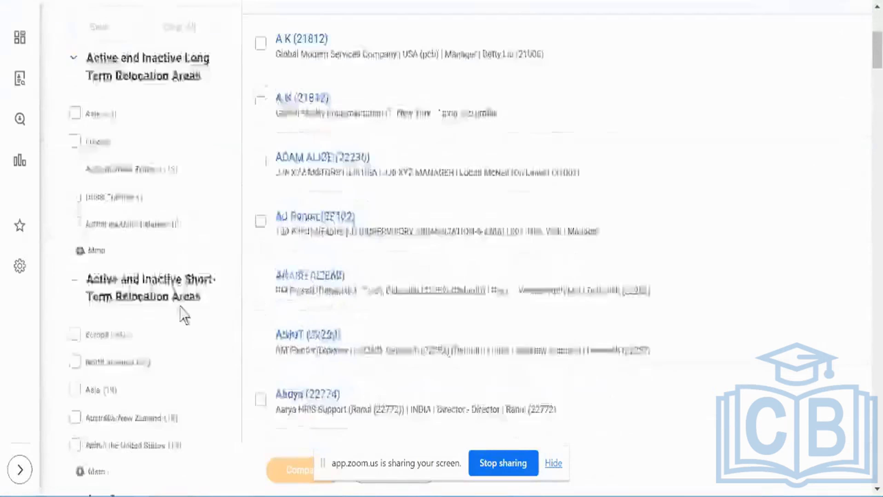
Collapse the long-term relocation, short-term relocation and Age Group facets, and look through the full facet list beside the worker results.
scroll(181, 306, up, 8)
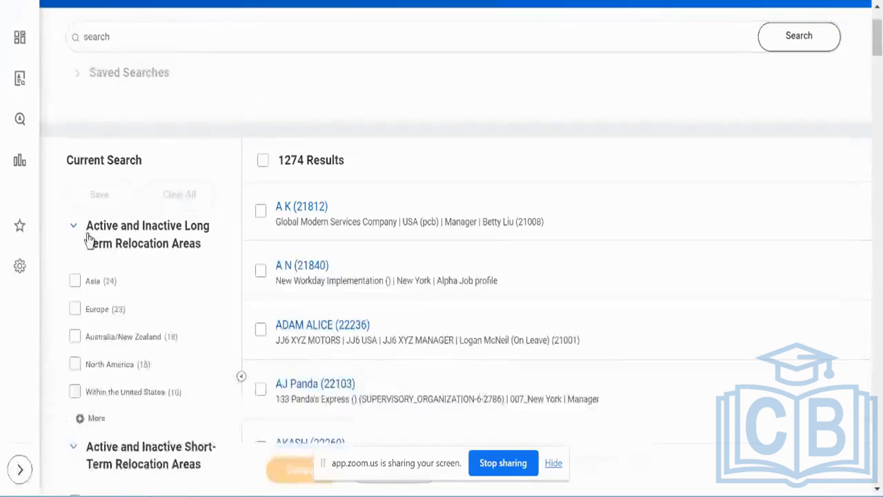
click(73, 228)
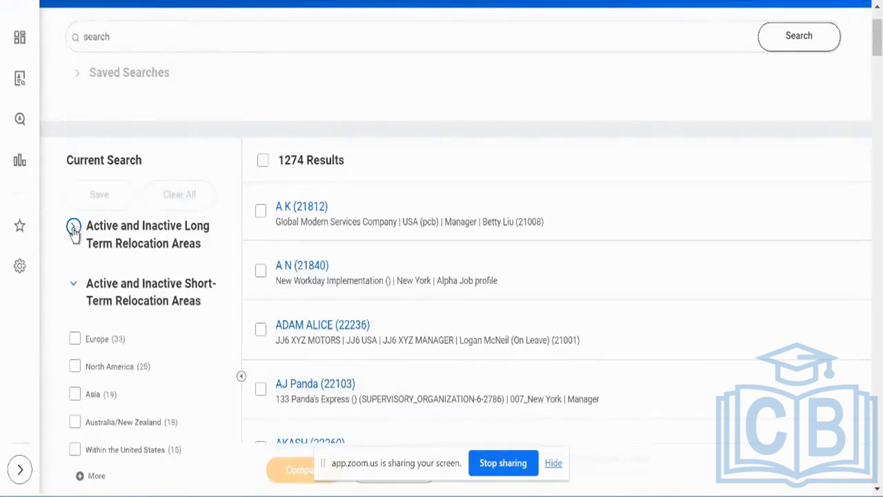
click(73, 285)
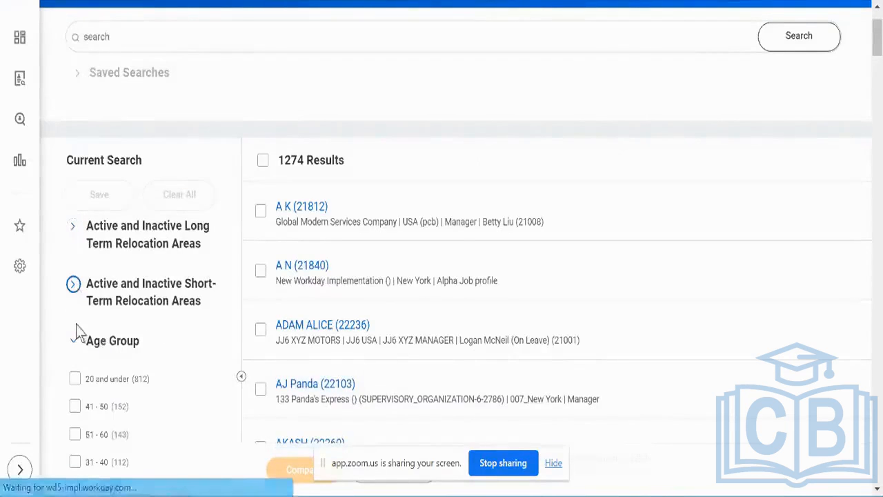
click(74, 340)
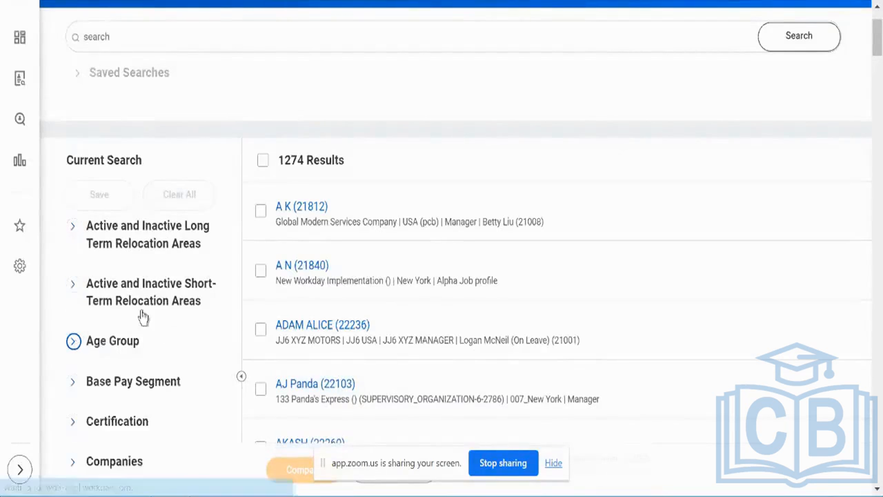
scroll(142, 331, down, 5)
scroll(143, 334, down, 15)
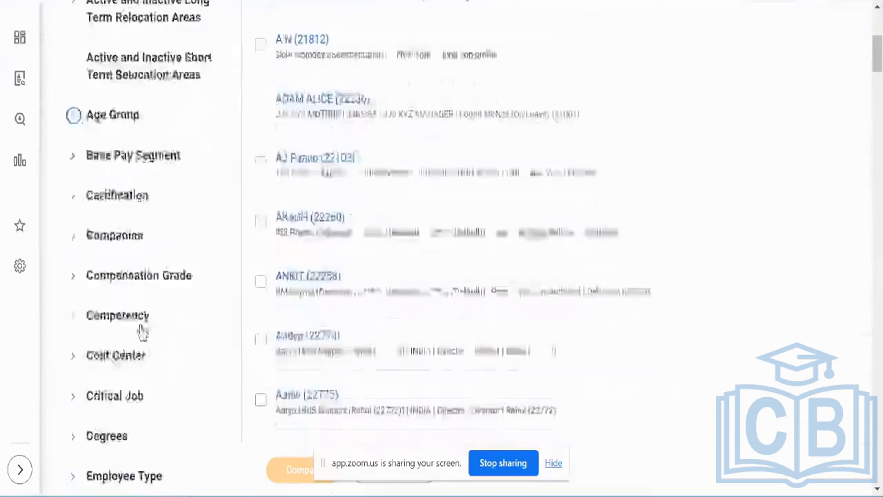
scroll(143, 334, down, 15)
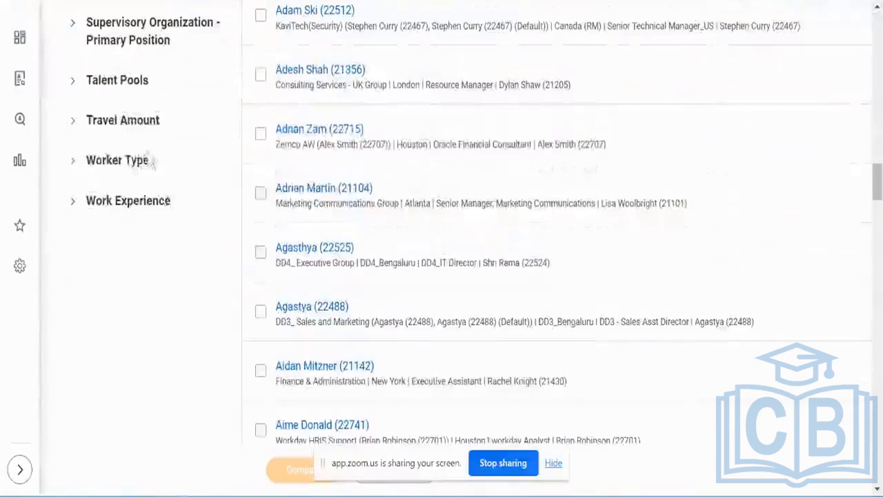
scroll(153, 226, up, 11)
scroll(155, 223, up, 20)
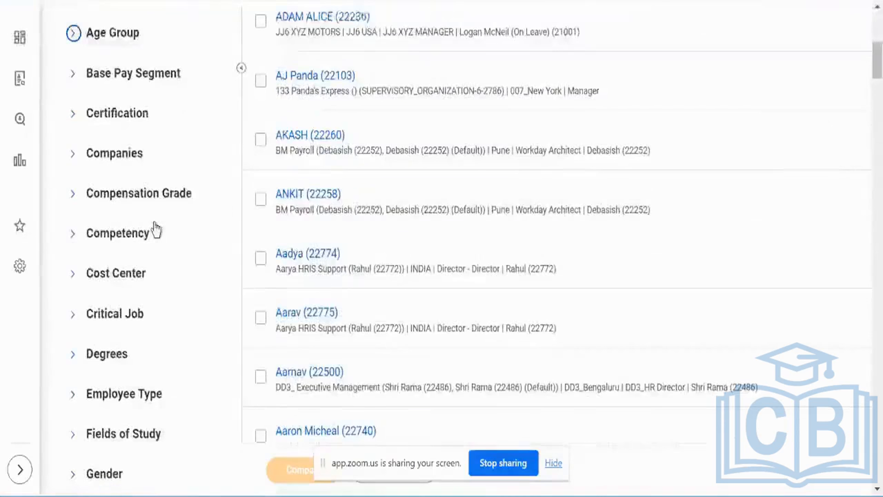
scroll(155, 230, up, 11)
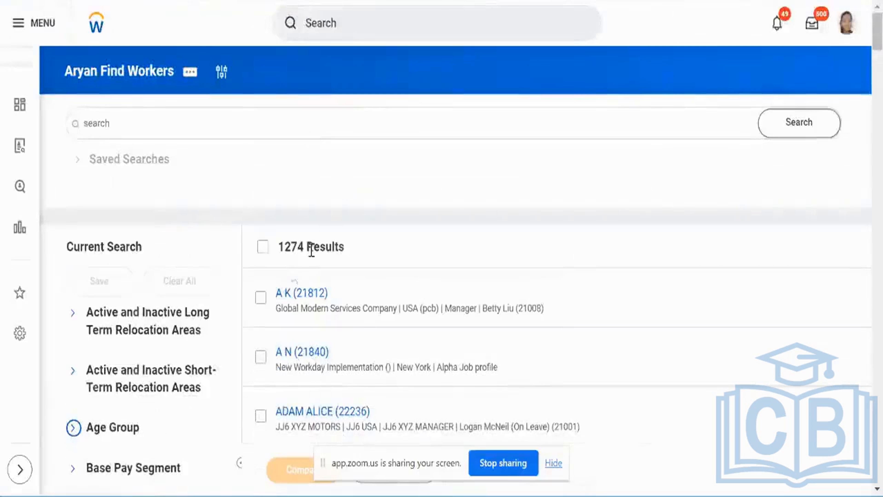
Review the report's mass actions and compare options, and submit the custom report definition.
mouse_move(346, 295)
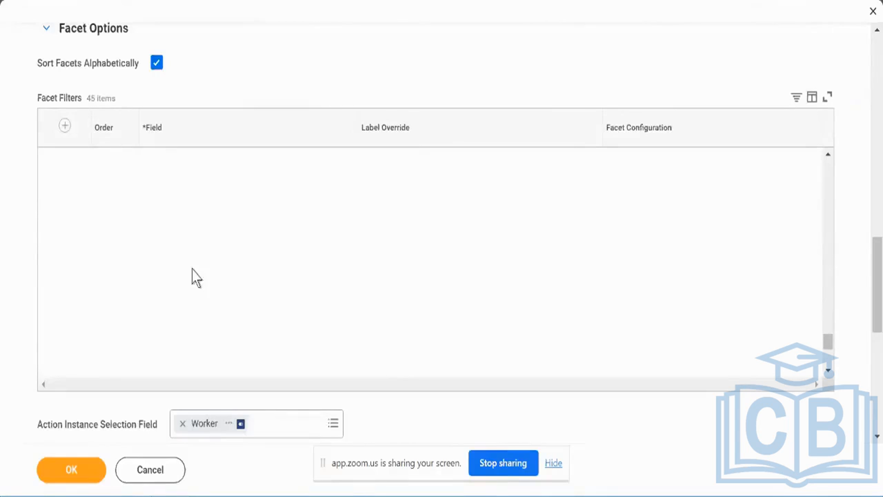
scroll(22, 249, down, 10)
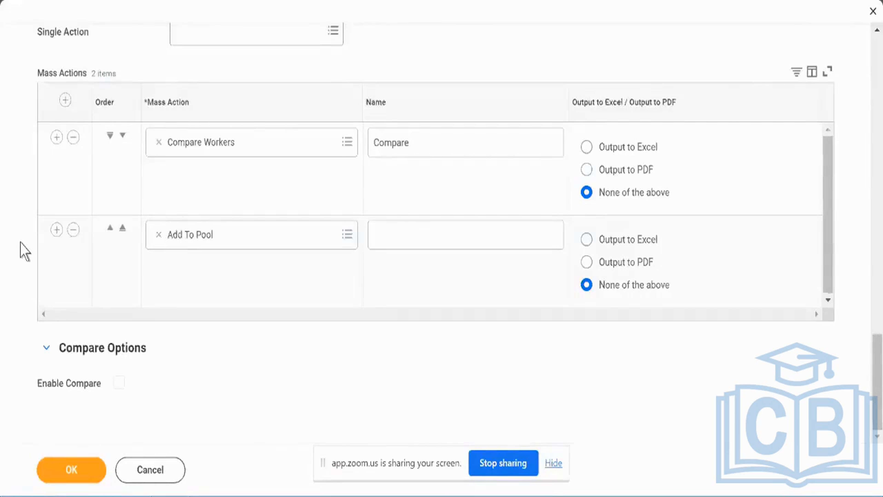
scroll(24, 251, up, 20)
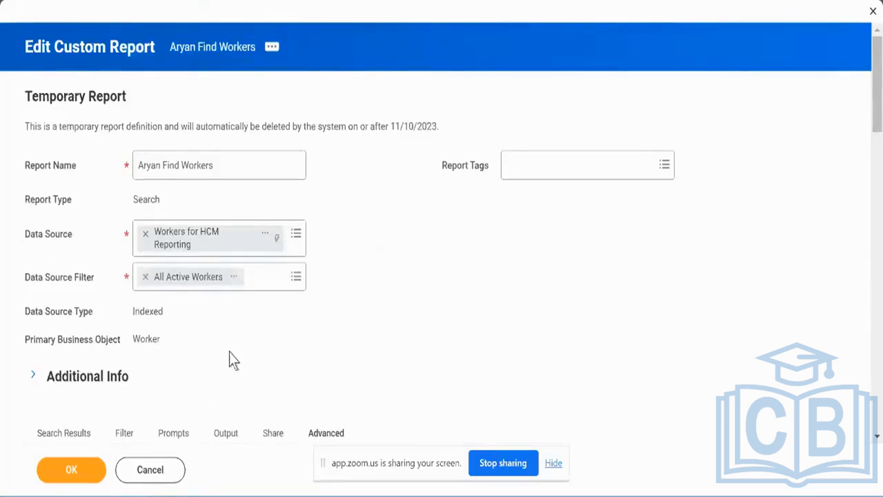
click(81, 463)
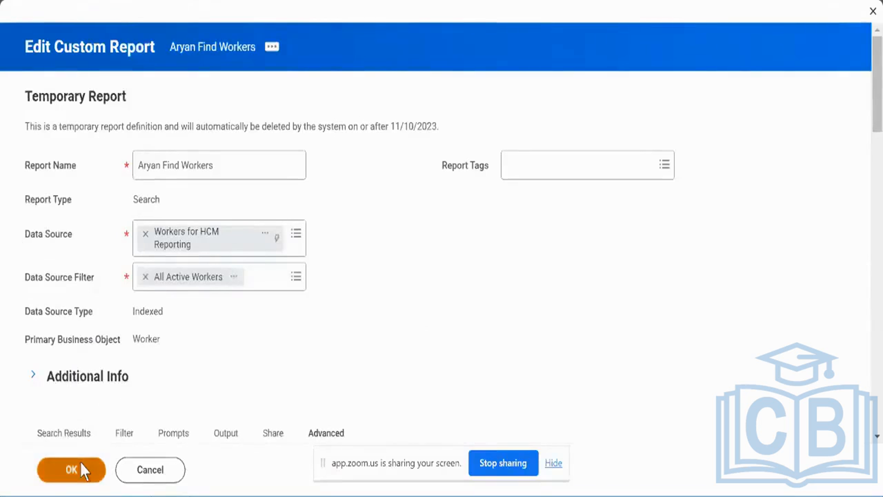